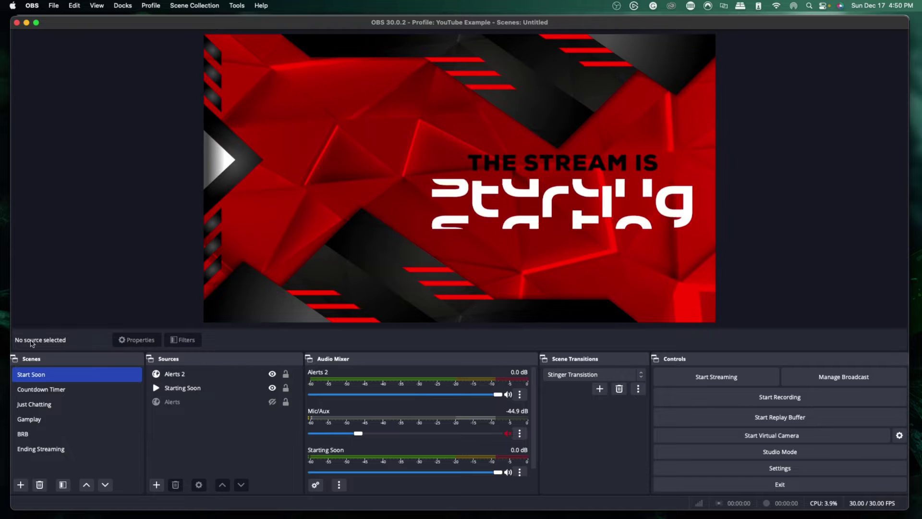
# - Examine the Start Soon scene's sources, look through the Countdown Timer, Just Chatting and Gamplay scenes, and return to Start Soon
pyautogui.click(170, 373)
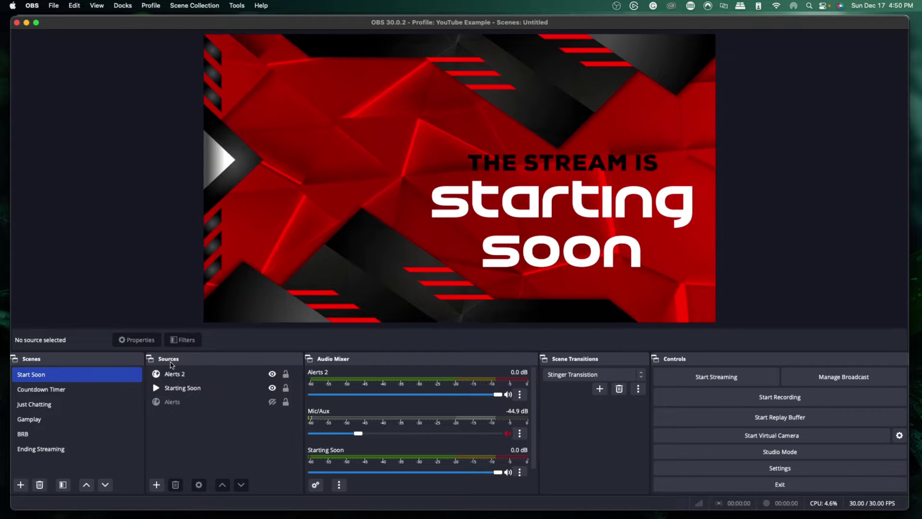
pyautogui.click(201, 375)
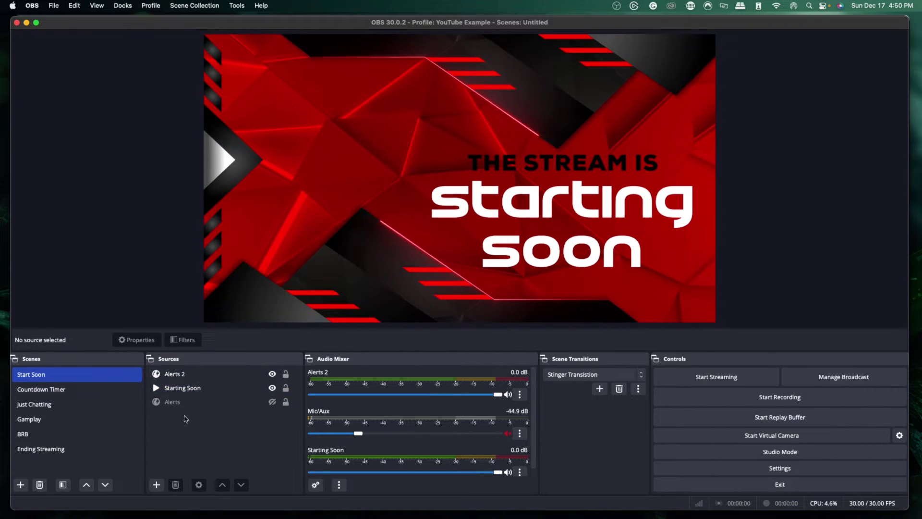
pyautogui.click(181, 375)
pyautogui.click(183, 417)
pyautogui.click(181, 374)
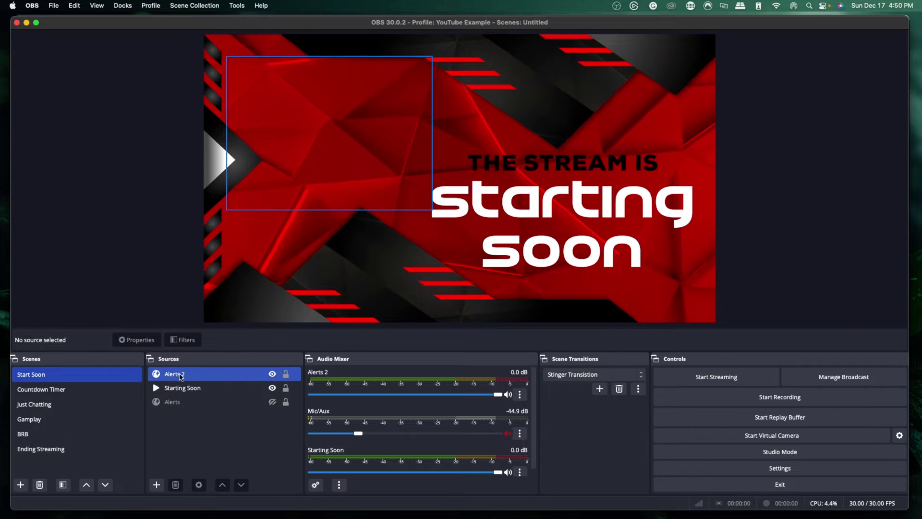
pyautogui.click(61, 390)
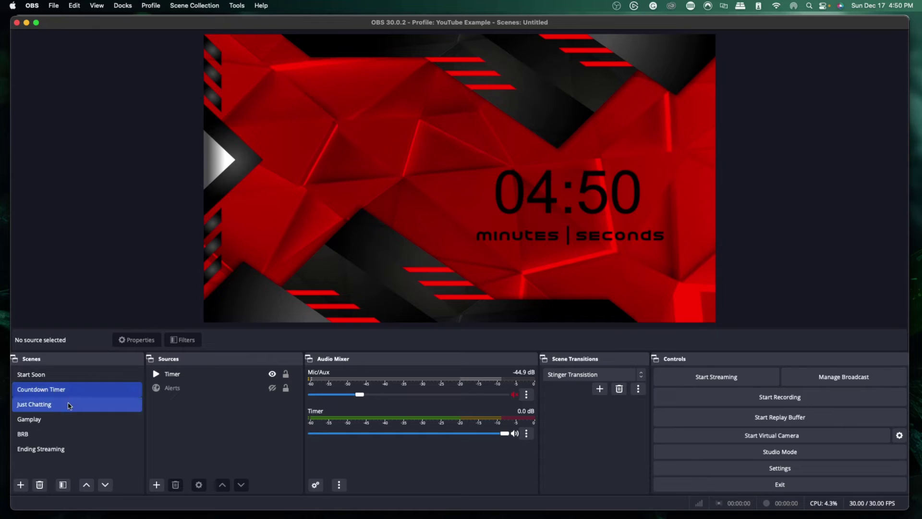
pyautogui.click(66, 408)
pyautogui.click(65, 420)
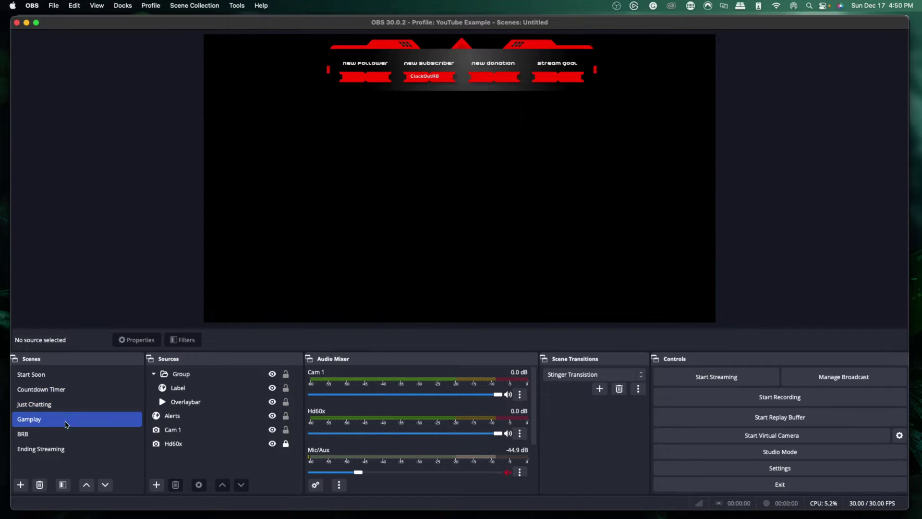
pyautogui.click(74, 393)
pyautogui.click(72, 380)
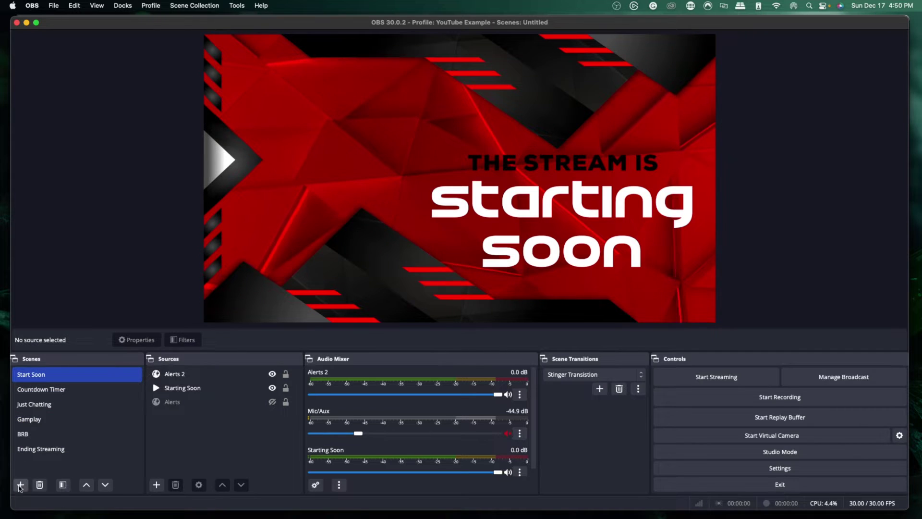
# - Create a new scene named "Audio Source Main"
pyautogui.click(20, 485)
pyautogui.write('Audio Source Main')
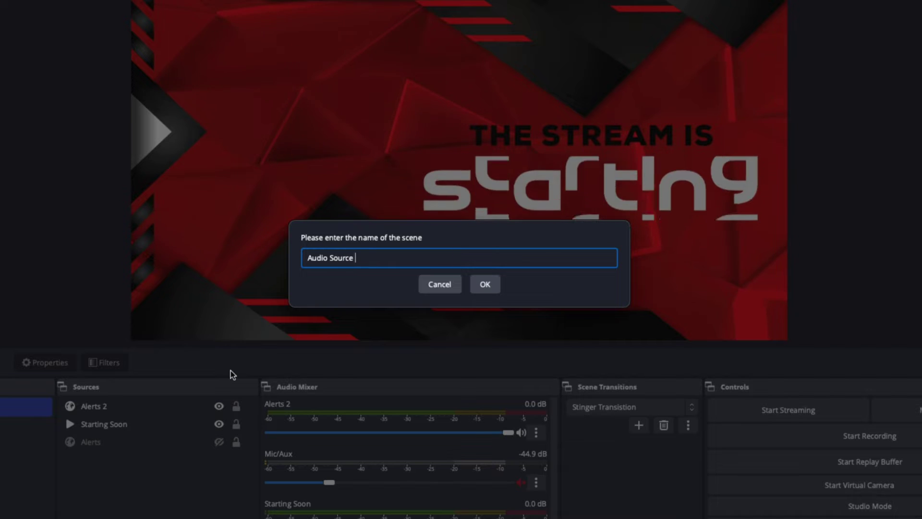
pyautogui.click(485, 284)
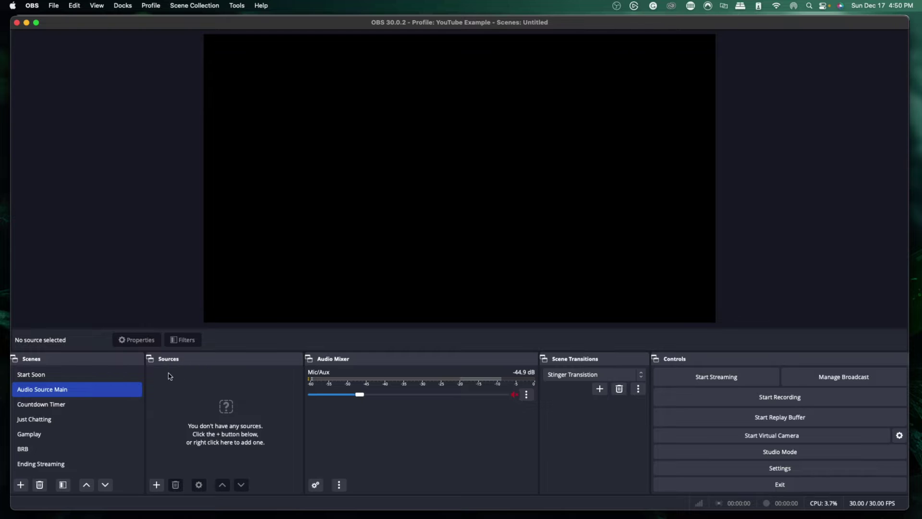
# - Add a macOS Audio Capture source named "Desktop" to the Audio Source Main scene, using the Desktop Audio Capture method
pyautogui.click(156, 486)
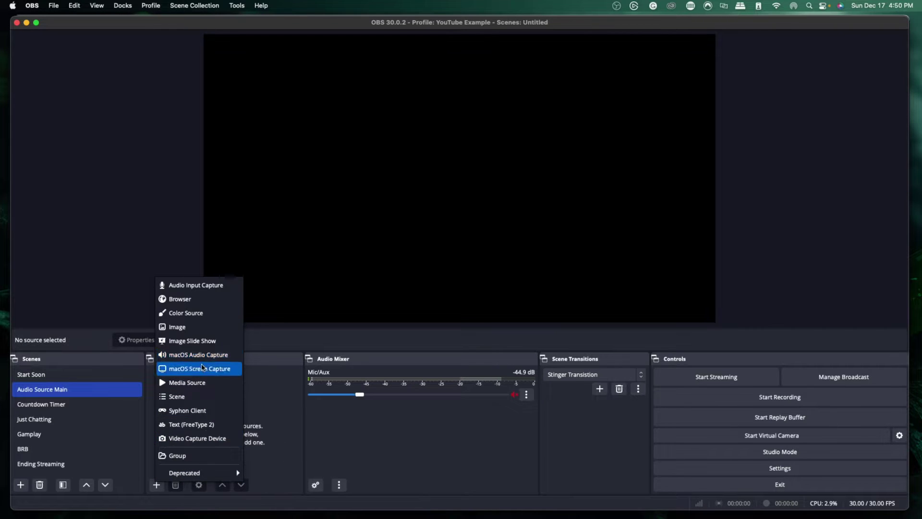
pyautogui.click(198, 355)
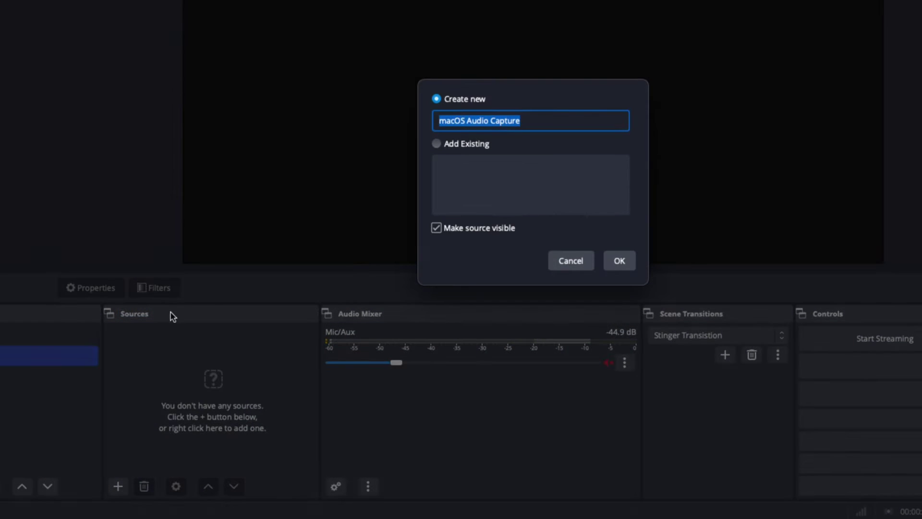
pyautogui.write('Desktop')
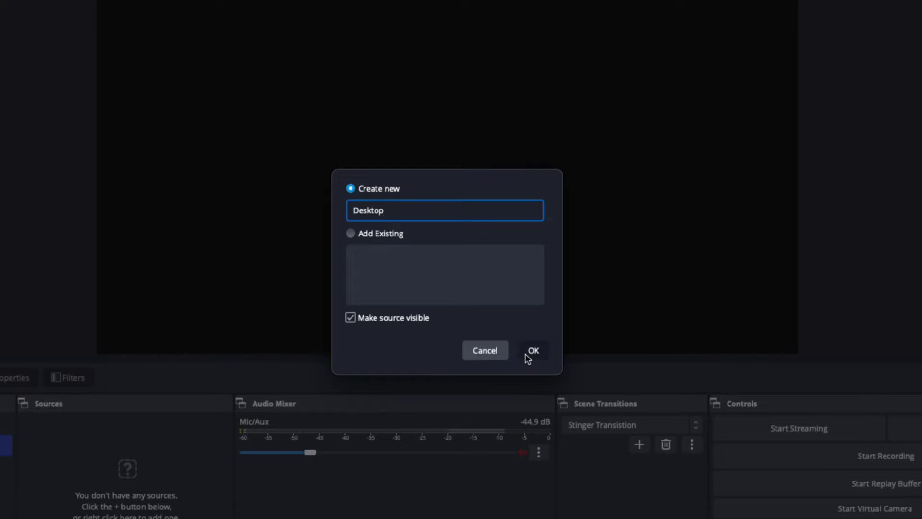
pyautogui.click(530, 354)
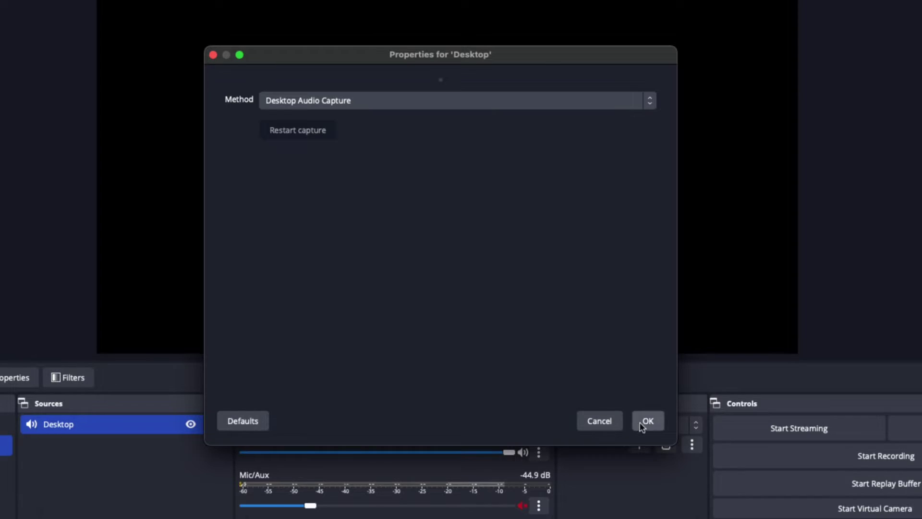
pyautogui.click(641, 423)
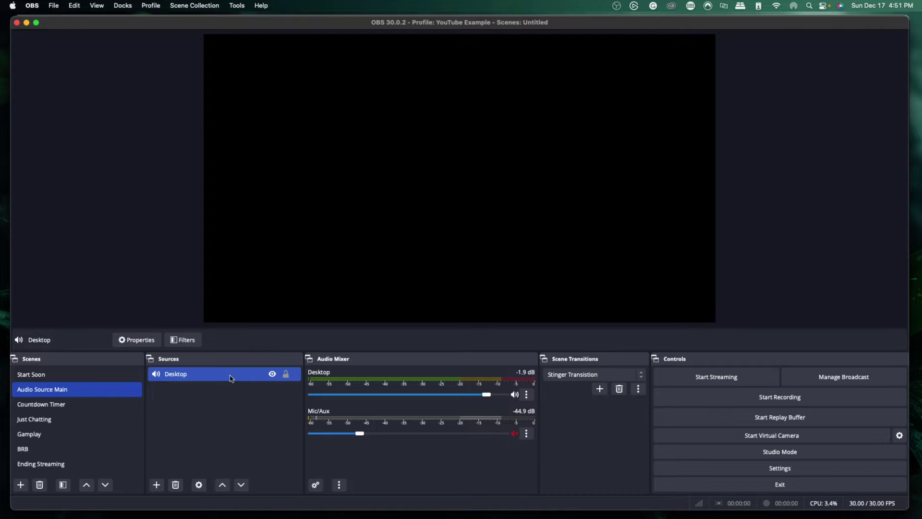
# - Switch the Desktop source to Application Audio Capture with Discord as the application, and rename the source "Discord"
pyautogui.rightClick(232, 379)
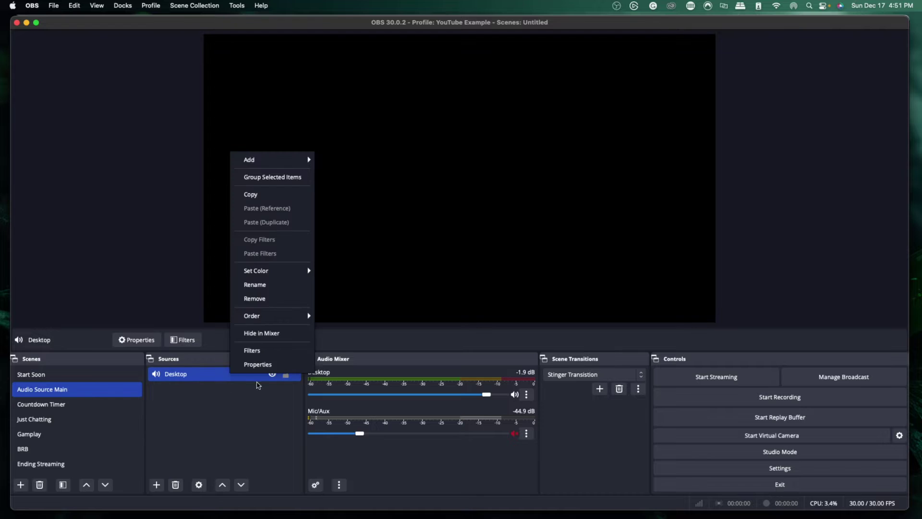
pyautogui.click(249, 364)
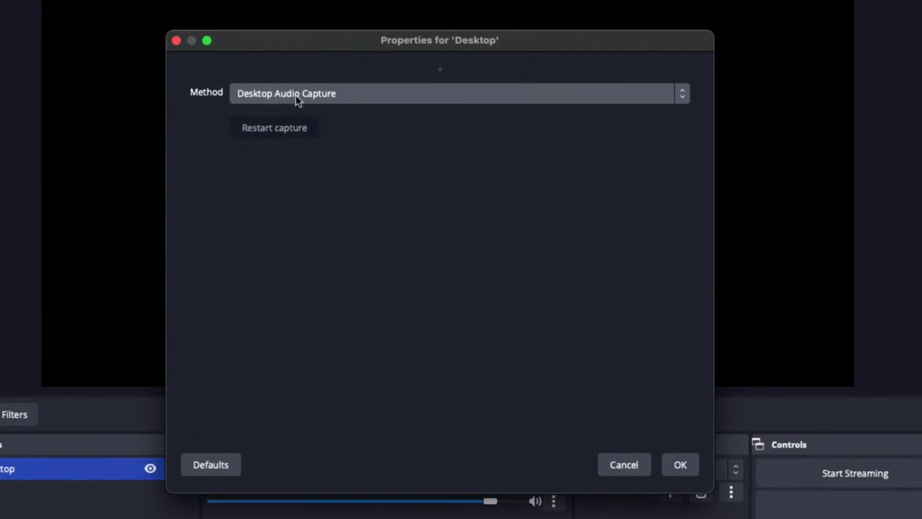
pyautogui.click(519, 7)
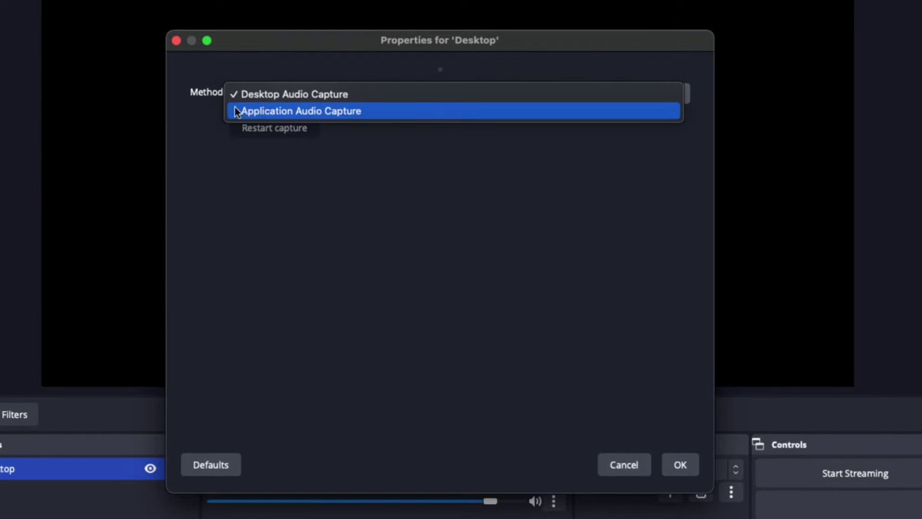
pyautogui.click(324, 110)
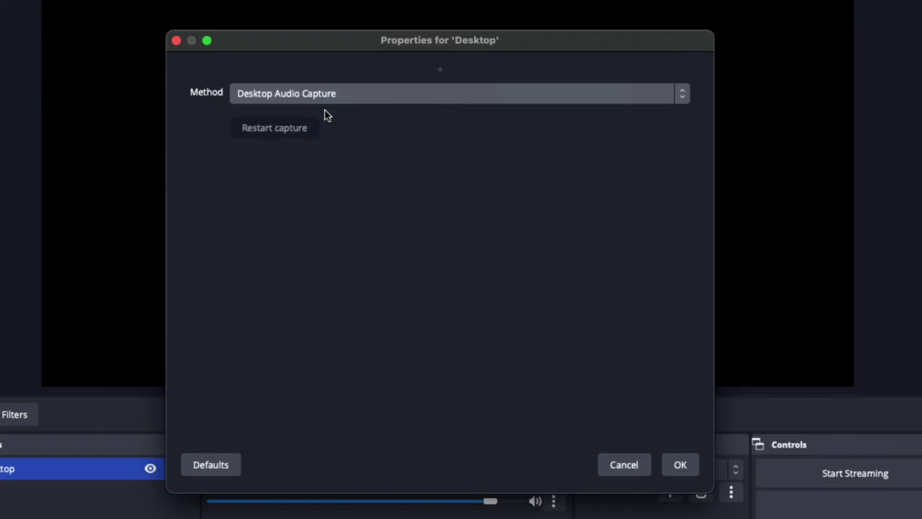
pyautogui.click(280, 127)
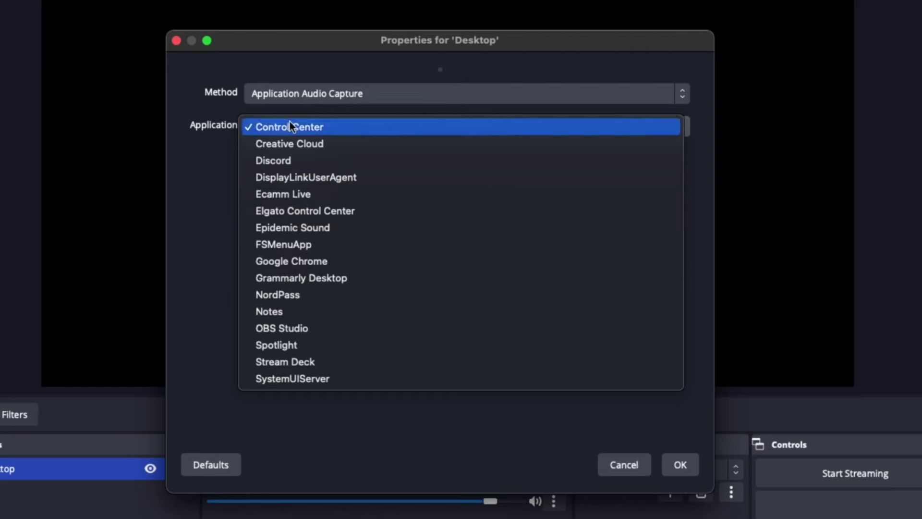
pyautogui.click(286, 158)
pyautogui.click(680, 465)
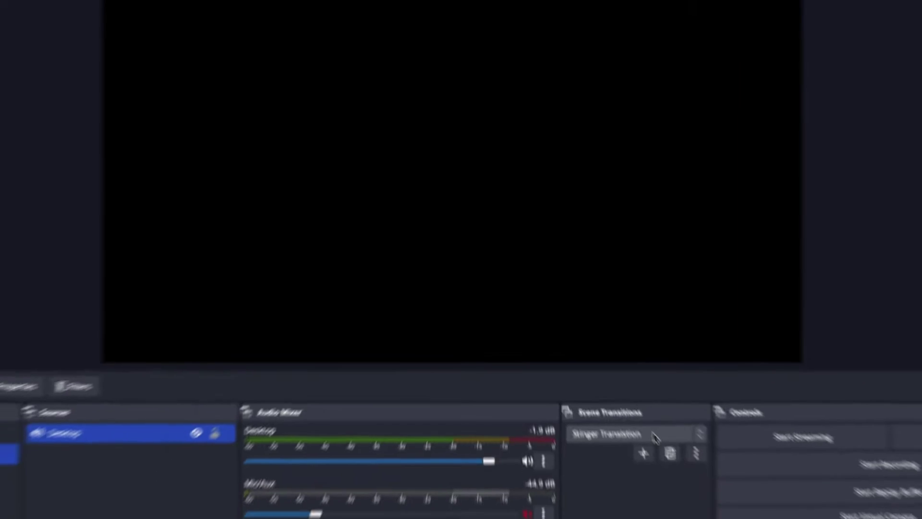
pyautogui.rightClick(34, 474)
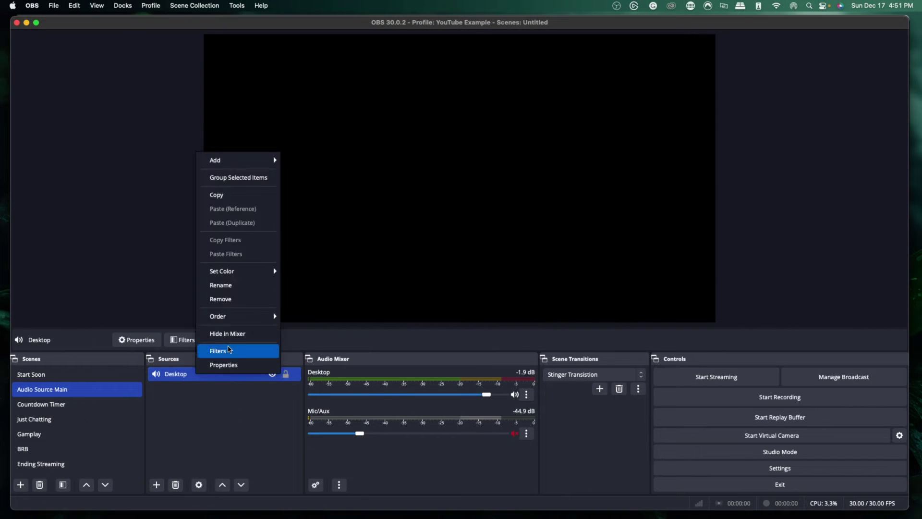
pyautogui.click(236, 290)
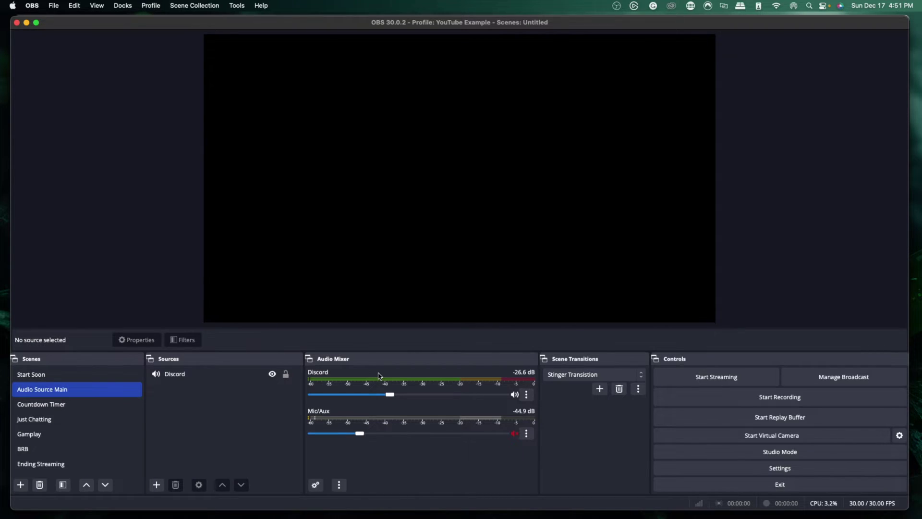
# - Try Monitor and Output as the Discord source's audio monitoring in the advanced audio properties, and return it to Monitor Off
pyautogui.click(527, 395)
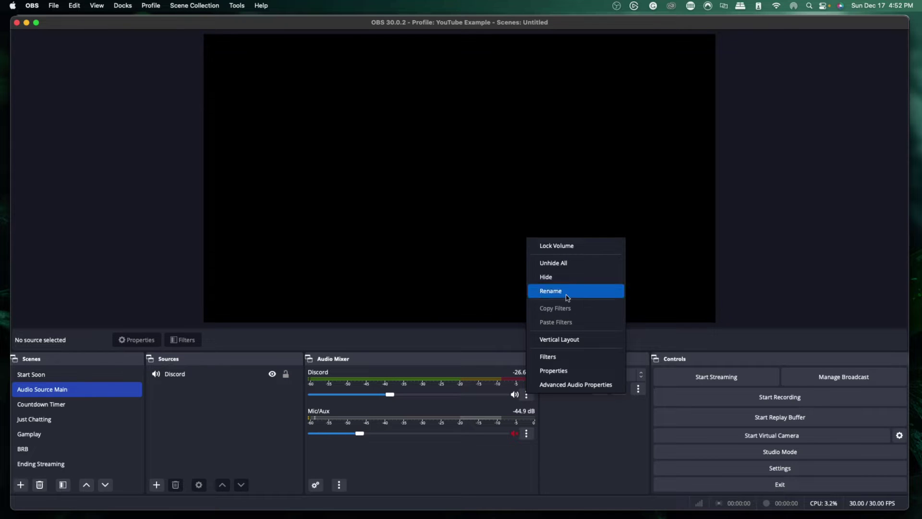
pyautogui.click(562, 385)
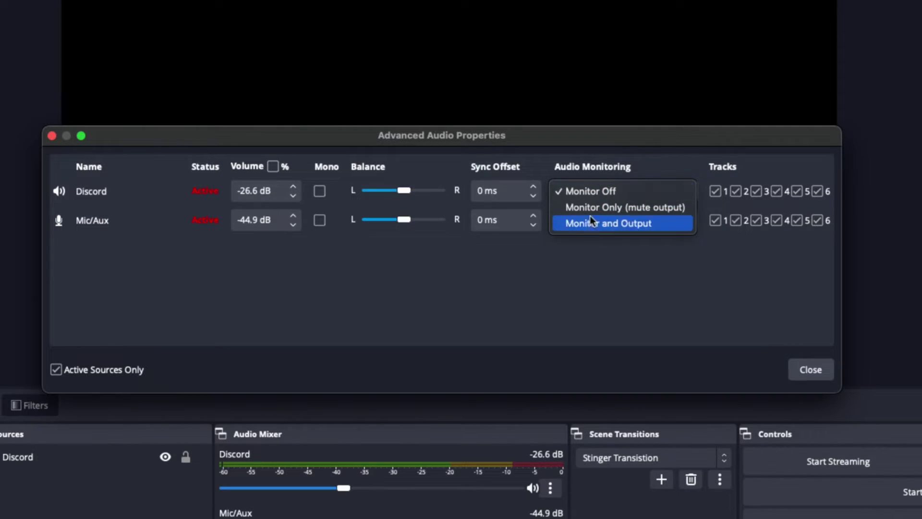
pyautogui.click(614, 226)
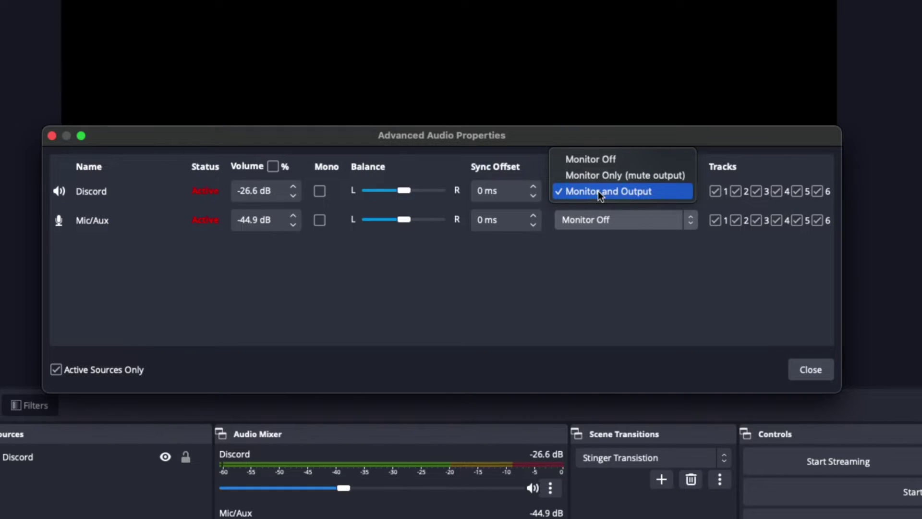
pyautogui.click(597, 161)
pyautogui.click(799, 371)
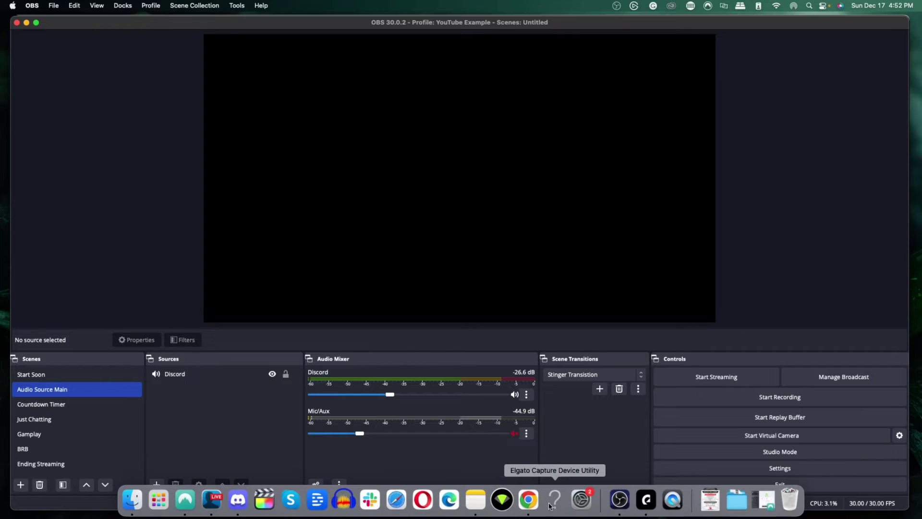
pyautogui.click(529, 501)
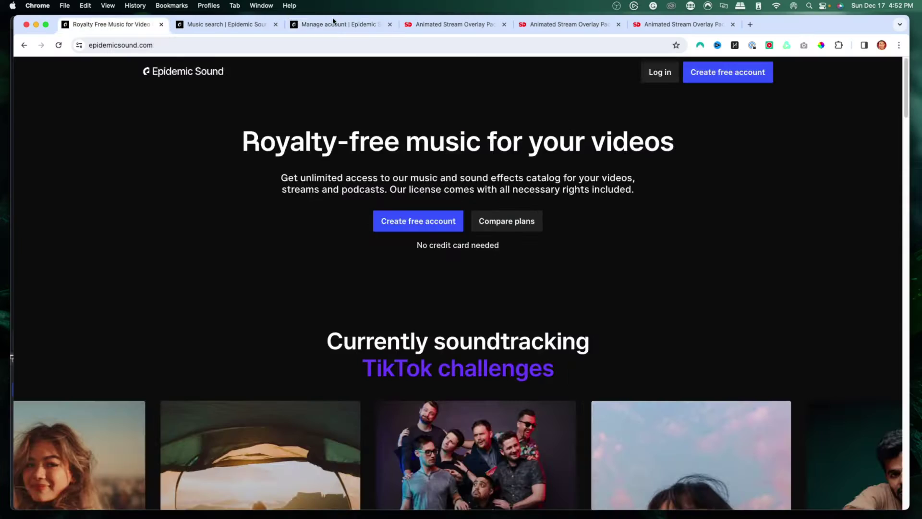
pyautogui.click(337, 24)
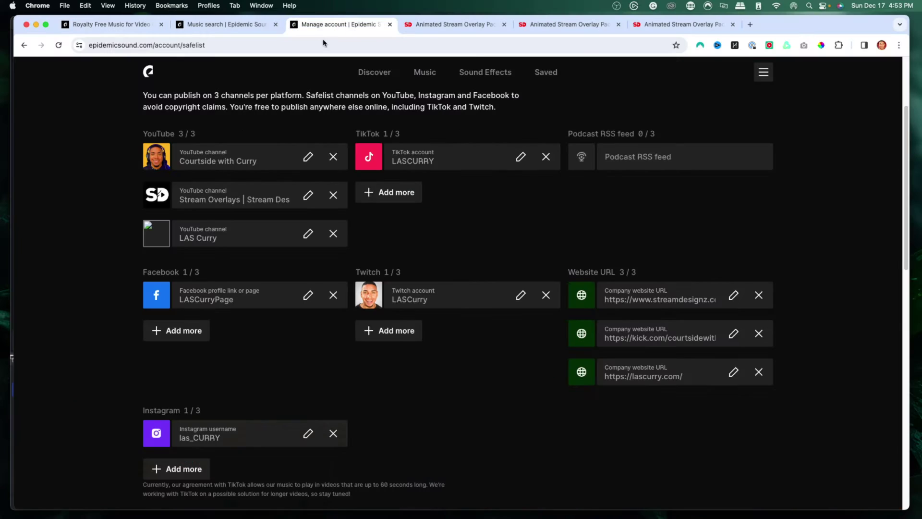
pyautogui.scroll(1, 288, 191)
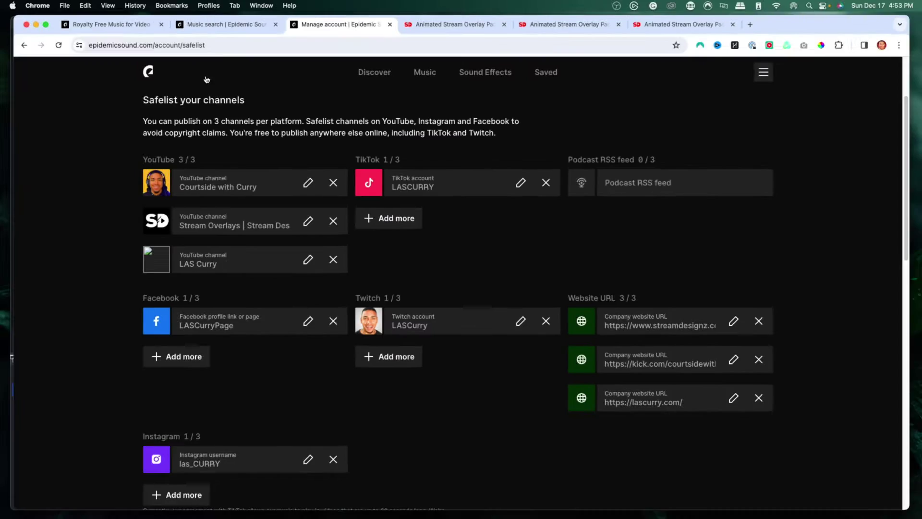
pyautogui.click(214, 24)
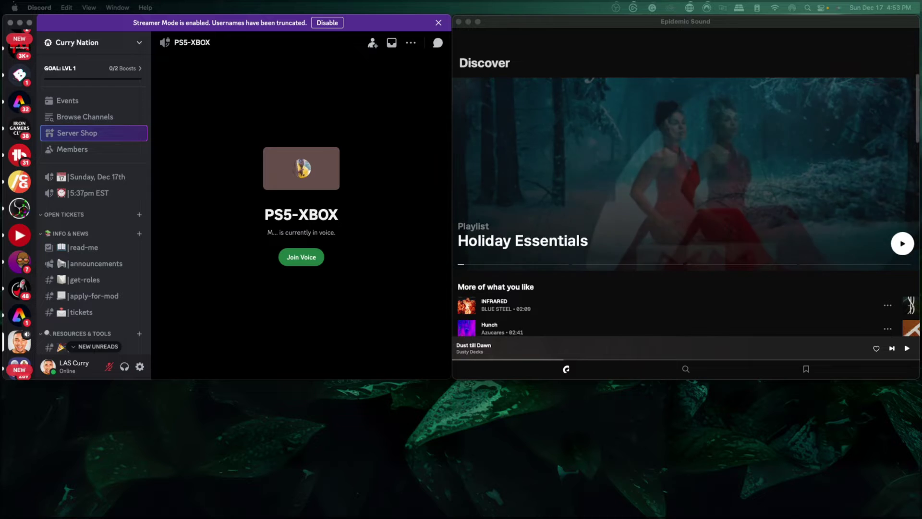
pyautogui.scroll(-5, 619, 238)
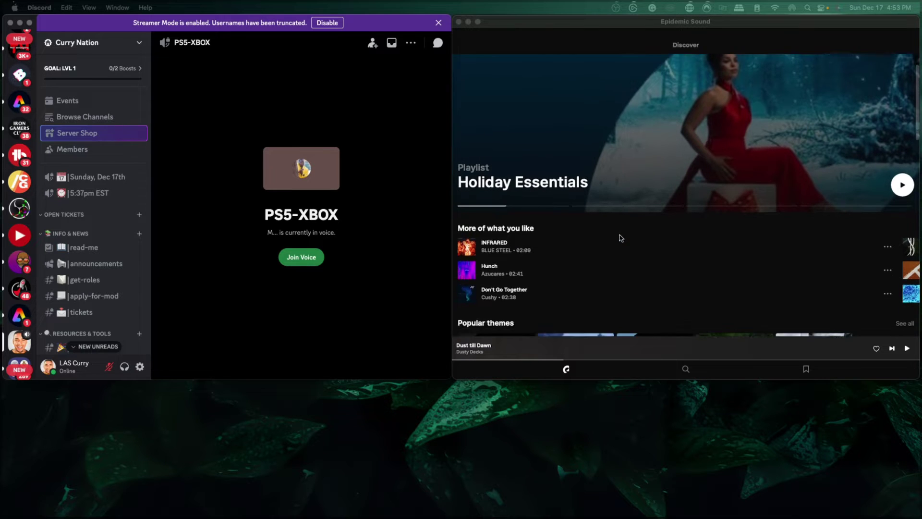
pyautogui.scroll(-3, 620, 239)
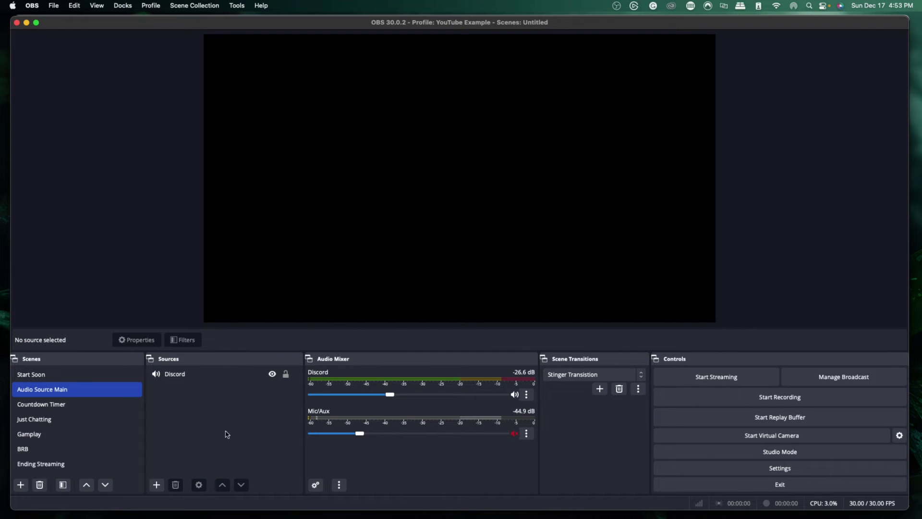
# - Add a new macOS Audio Capture source named "Music" to the Audio Source Main scene
pyautogui.click(156, 485)
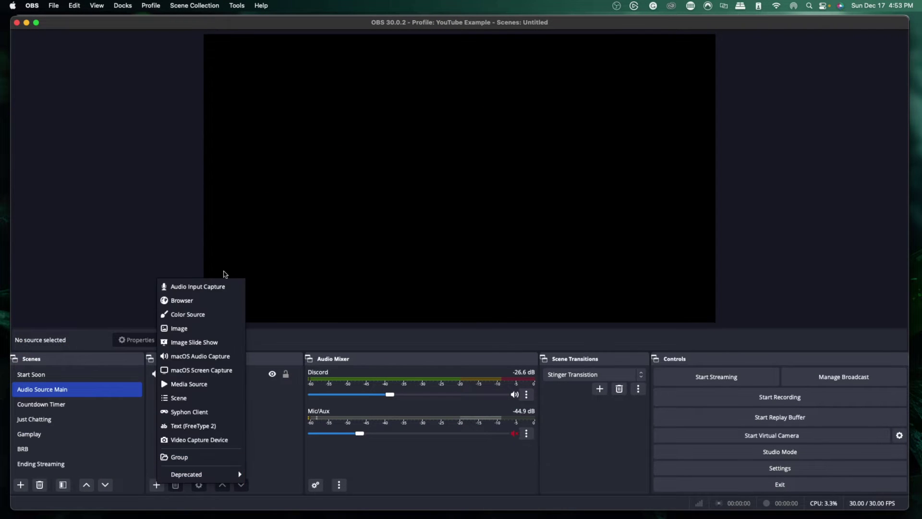
pyautogui.click(205, 358)
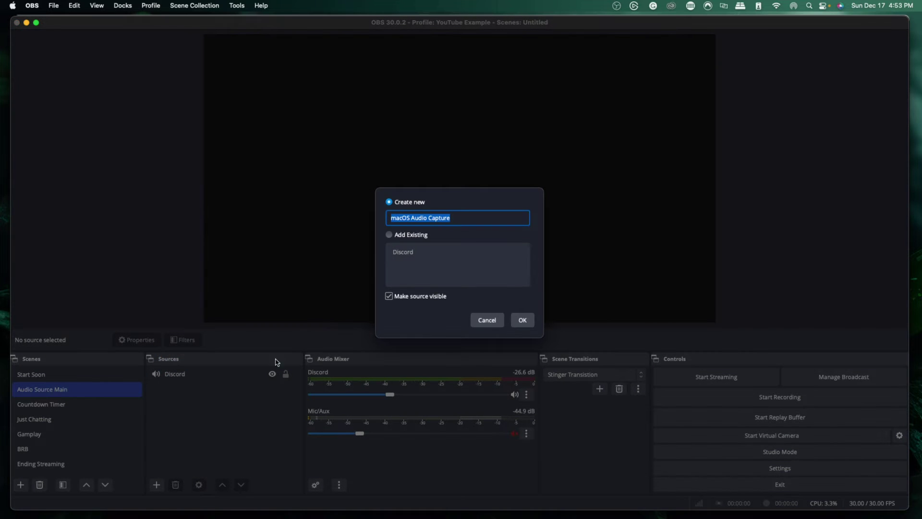
pyautogui.write('Music')
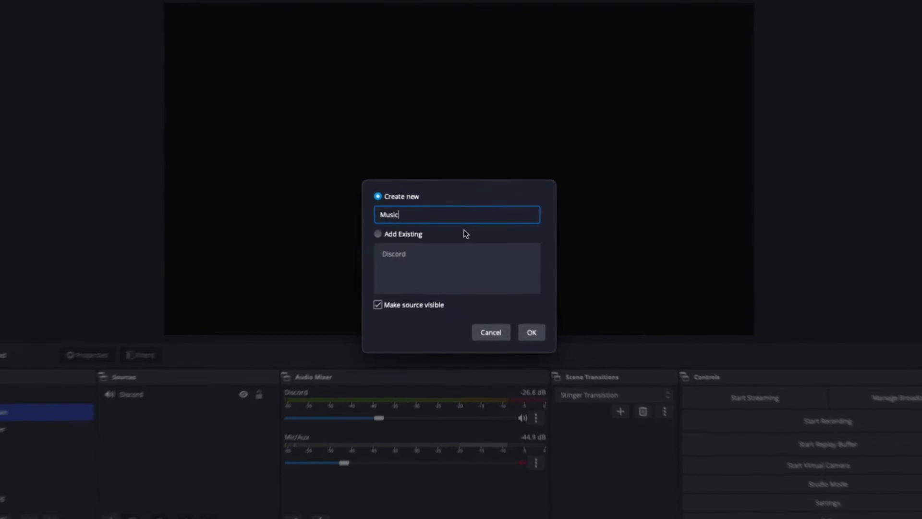
pyautogui.click(540, 340)
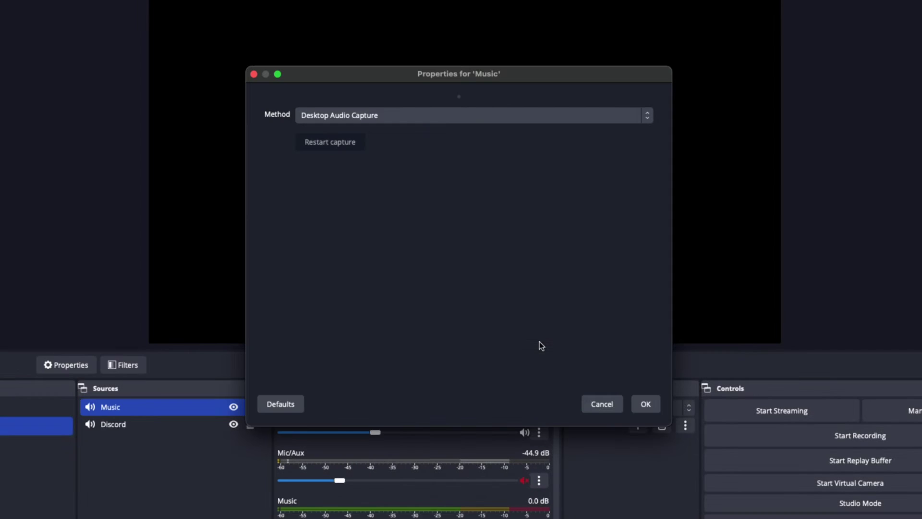
# - Set the Music source's method to Application Audio Capture with Epidemic Sound as the application
pyautogui.click(358, 115)
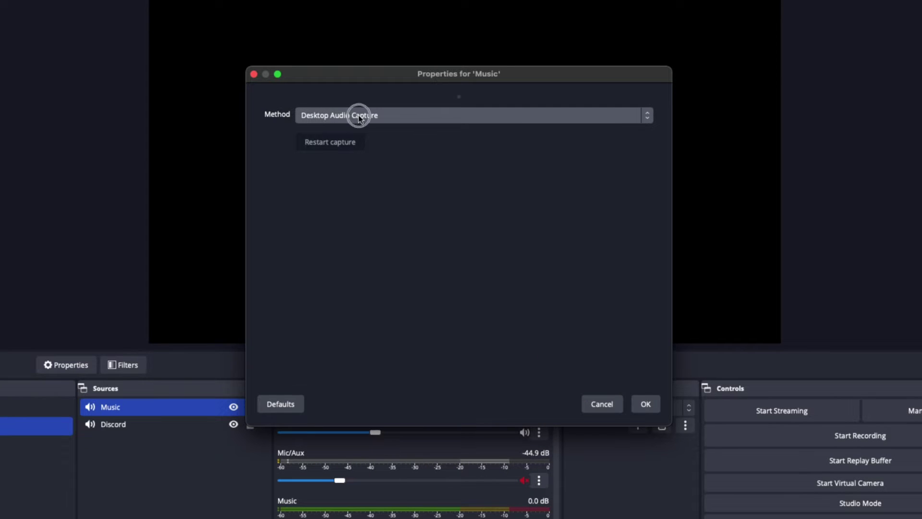
pyautogui.click(331, 133)
pyautogui.click(354, 142)
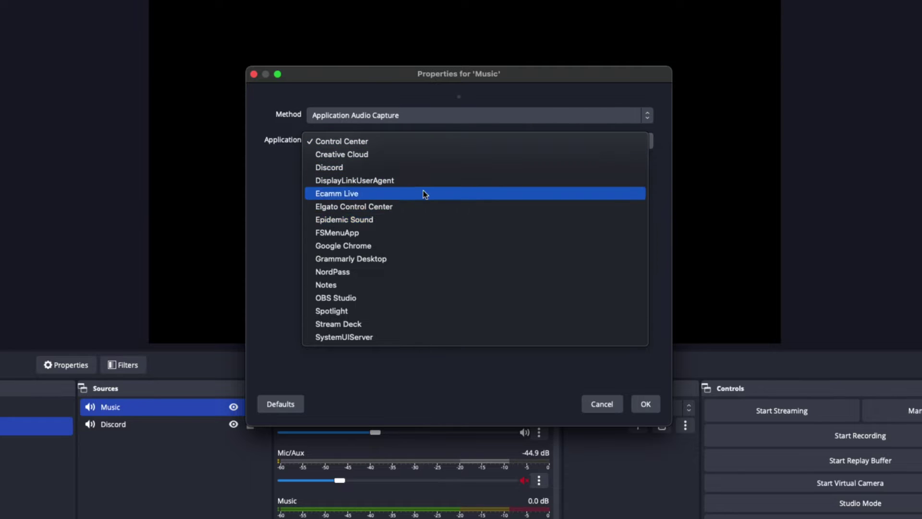
pyautogui.click(378, 212)
pyautogui.click(645, 404)
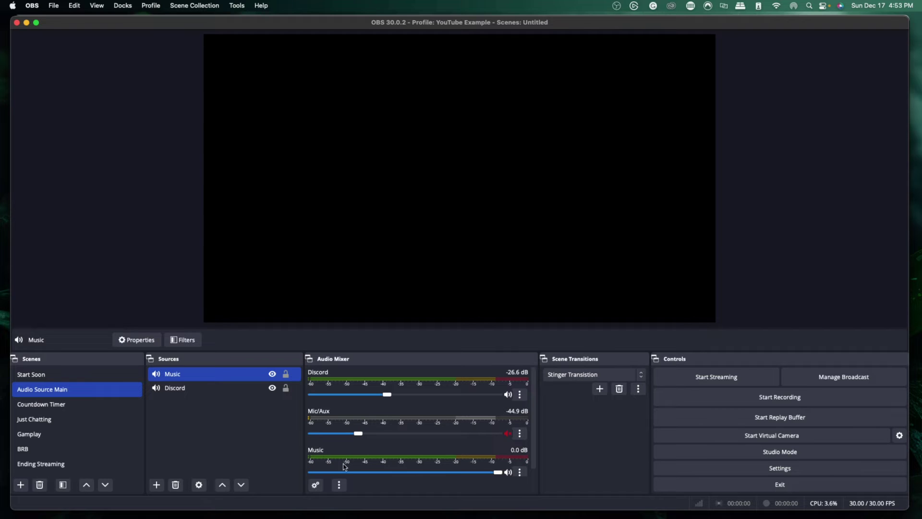
# - Start music playback in the Epidemic Sound app and set the Music source's mixer volume to about -39.5 dB in OBS
pyautogui.moveTo(498, 472); pyautogui.dragTo(338, 471)
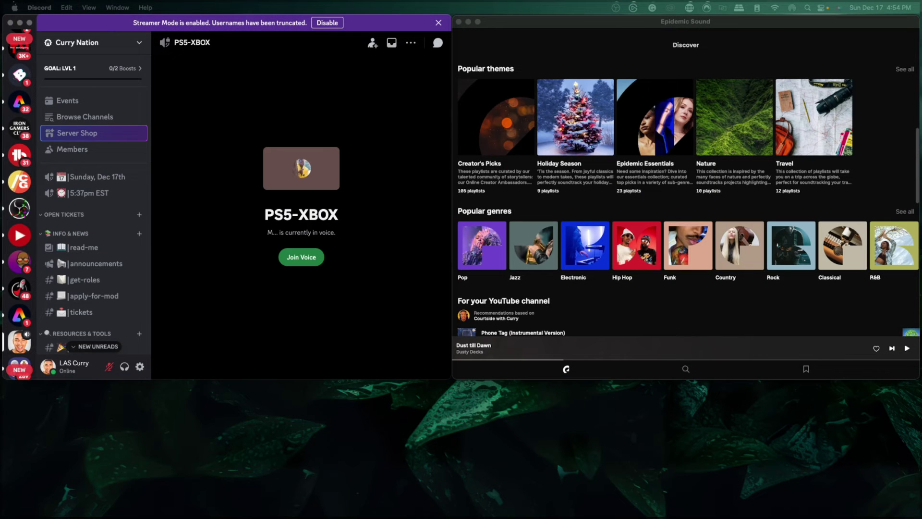
pyautogui.click(901, 348)
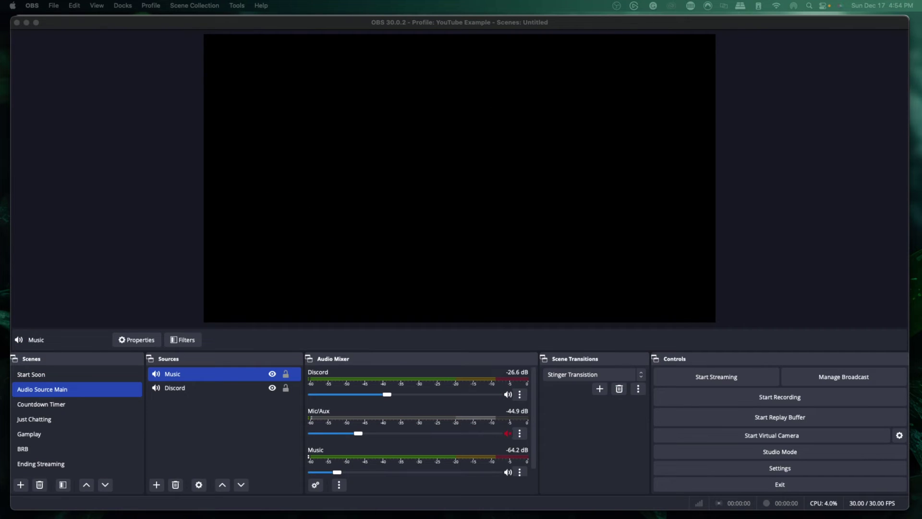
pyautogui.moveTo(338, 472); pyautogui.dragTo(366, 472)
# - Add a macOS Screen Capture source named "Screen Gameplay" to the Audio Source Main scene
pyautogui.click(156, 484)
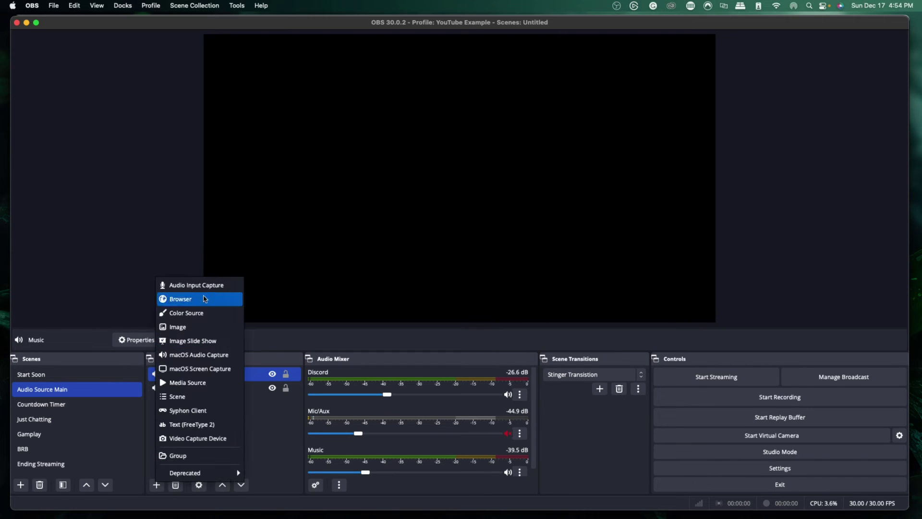
pyautogui.click(209, 368)
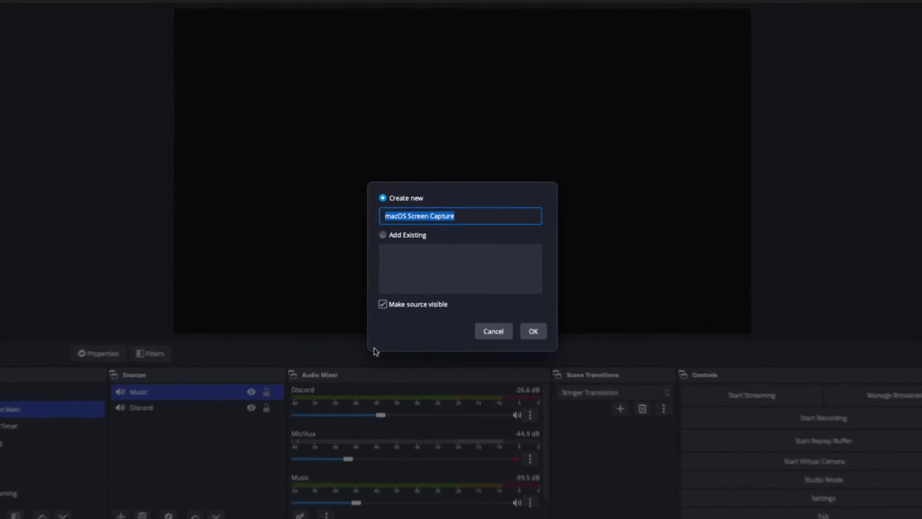
pyautogui.write('Screen Gameplay')
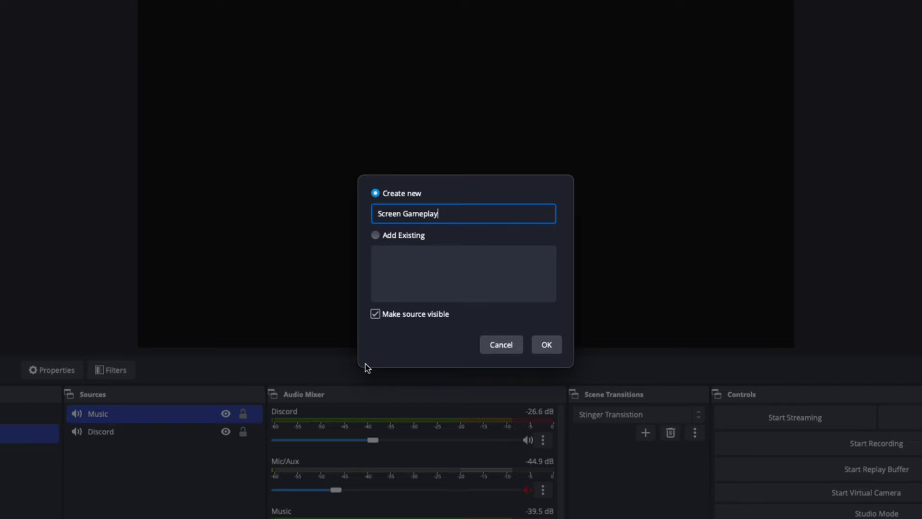
pyautogui.click(545, 346)
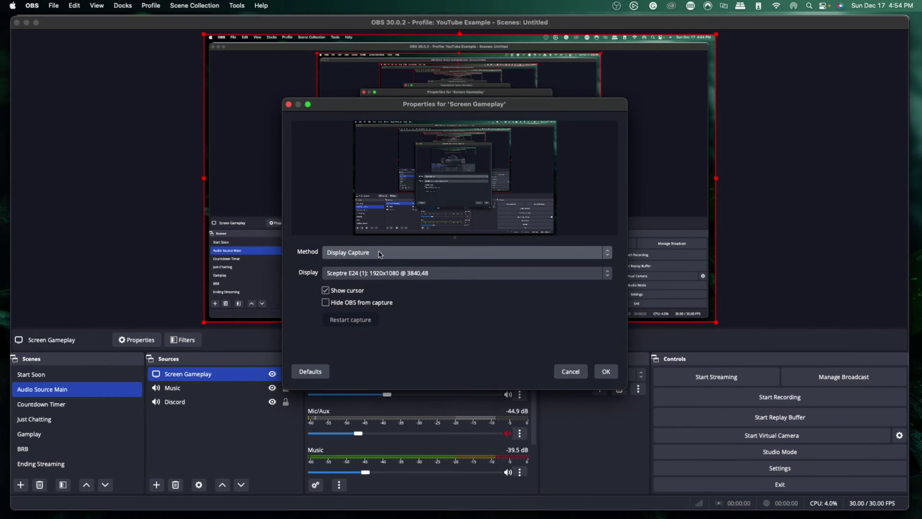
# - Try Window Capture as the Screen Gameplay source's method and look through the available windows
pyautogui.click(382, 254)
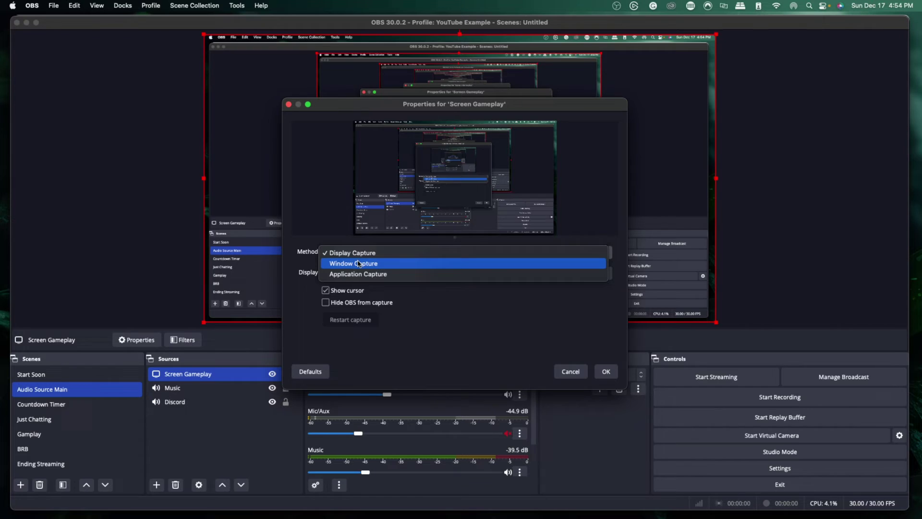
pyautogui.click(359, 264)
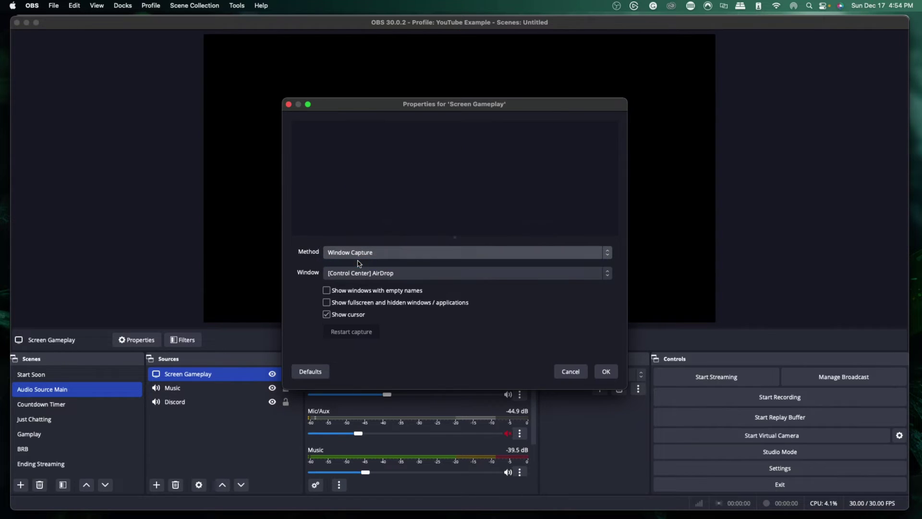
pyautogui.click(387, 273)
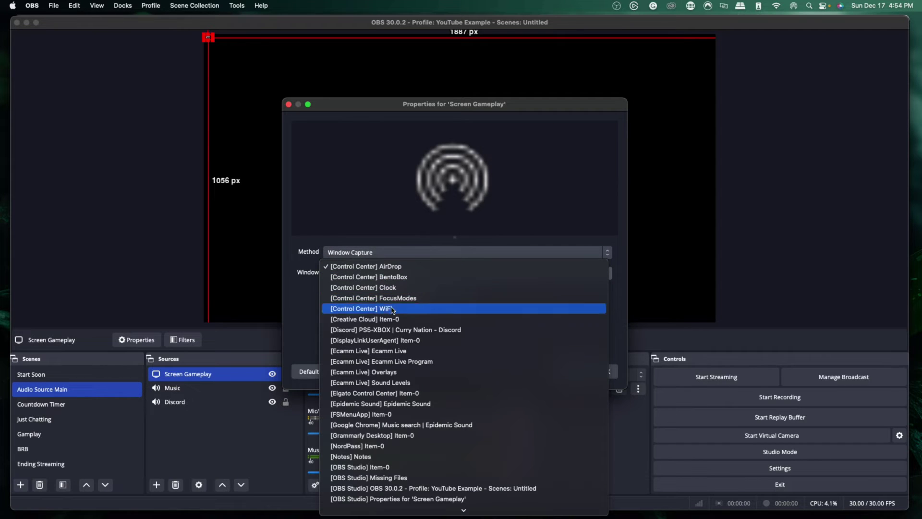
pyautogui.click(313, 303)
# - Switch the Screen Gameplay source to Application Capture on the Sceptre E24 (1) display and list the applications available for capture
pyautogui.click(368, 253)
pyautogui.click(368, 263)
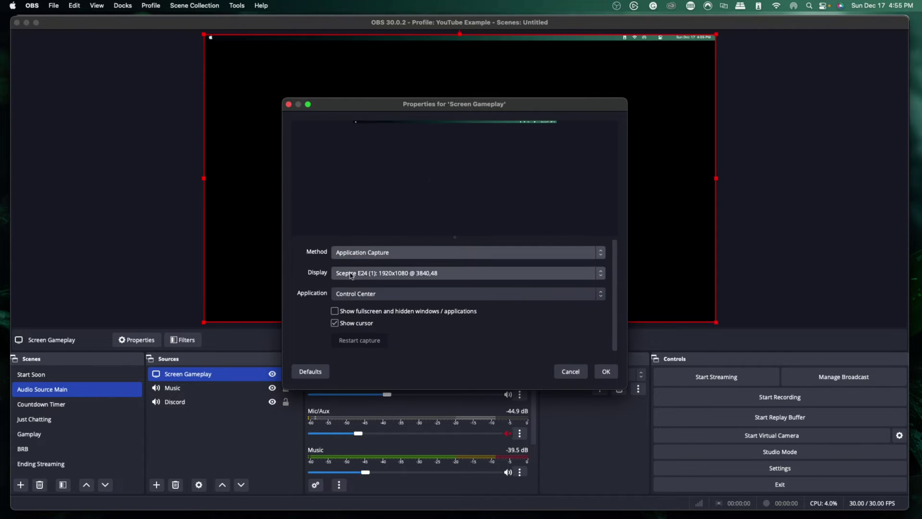
pyautogui.click(362, 274)
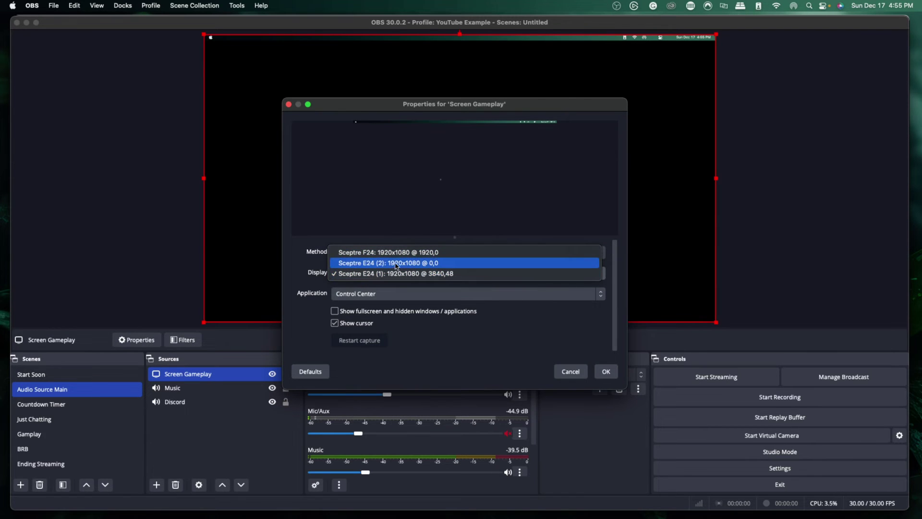
pyautogui.click(380, 274)
pyautogui.click(376, 291)
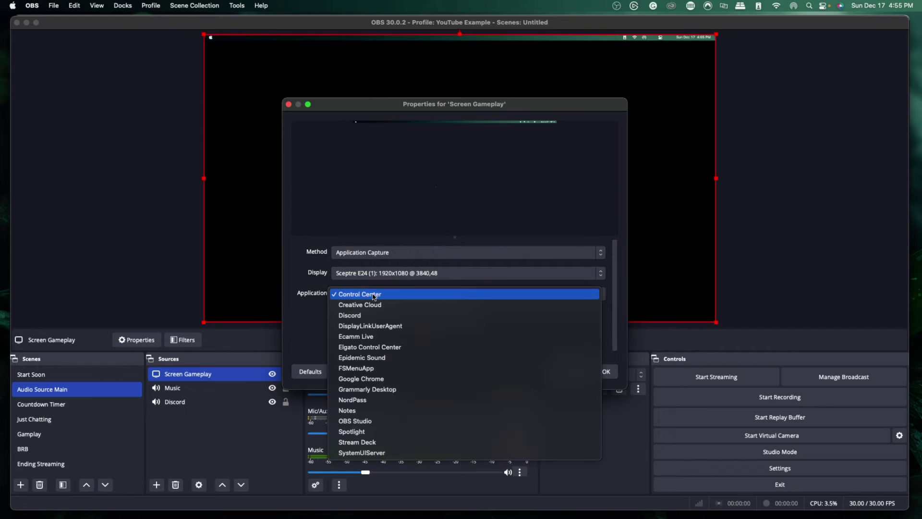
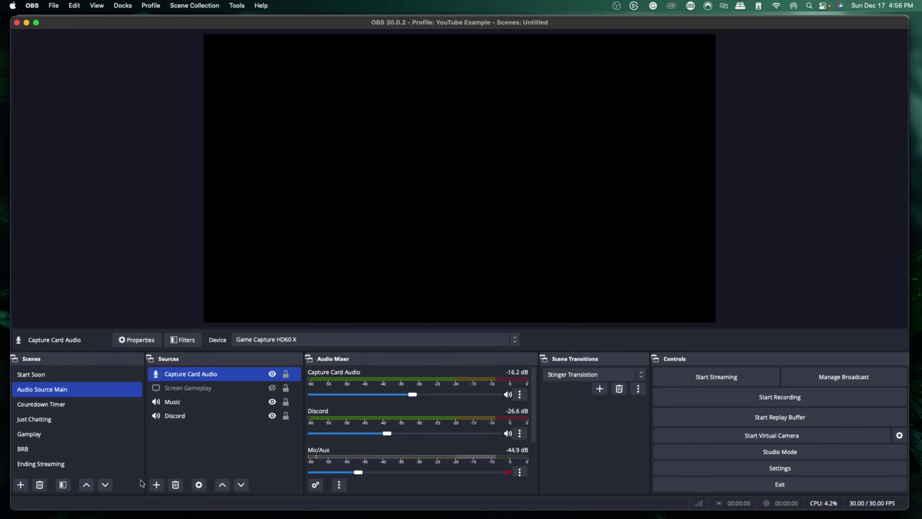
# - Add an Audio Input Capture source named "Mic" using the RODECaster Pro II Chat device, and lower its volume to about -5.5 dB
pyautogui.click(156, 484)
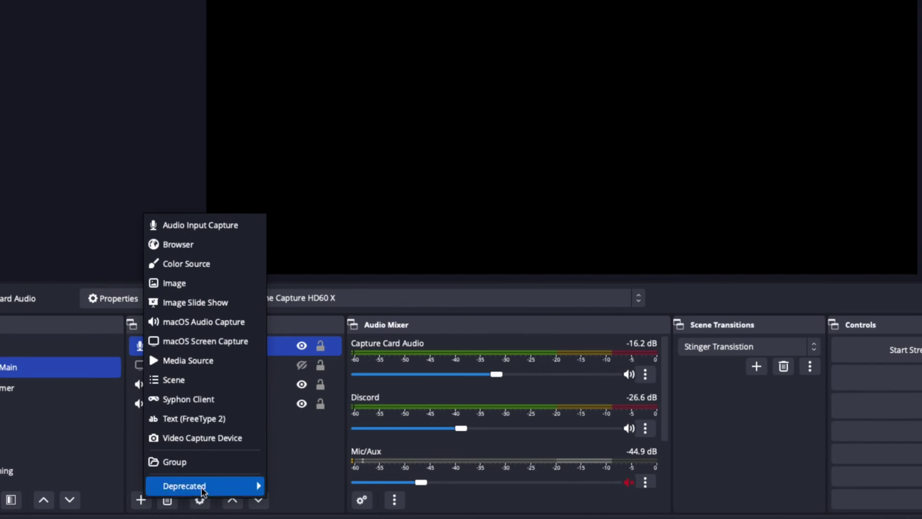
pyautogui.click(216, 232)
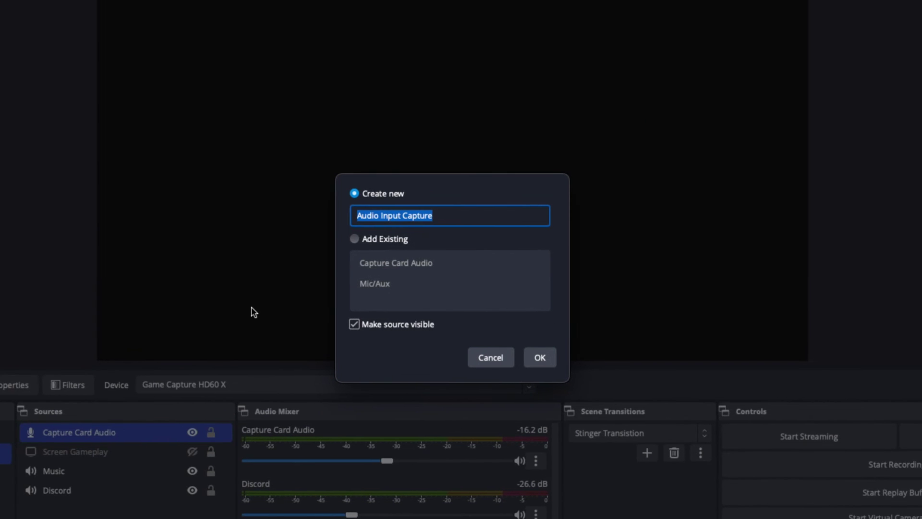
pyautogui.click(543, 357)
pyautogui.click(298, 104)
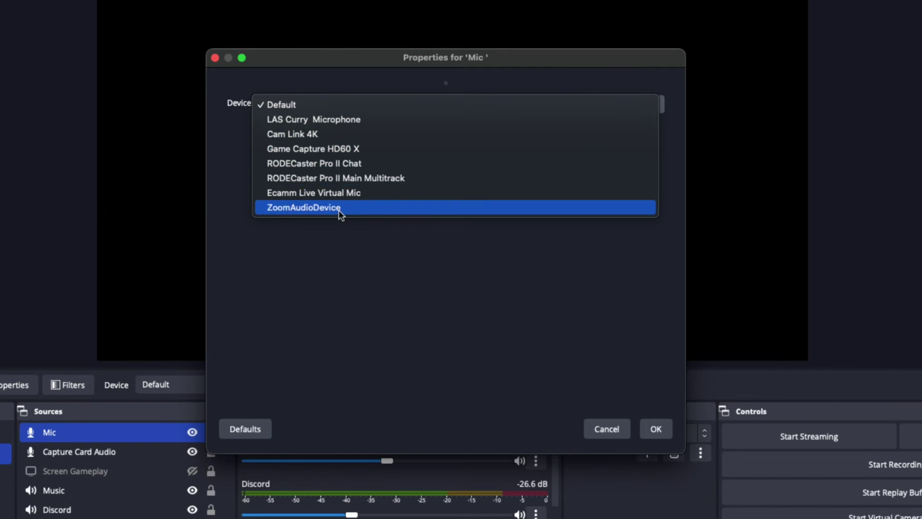
pyautogui.click(316, 164)
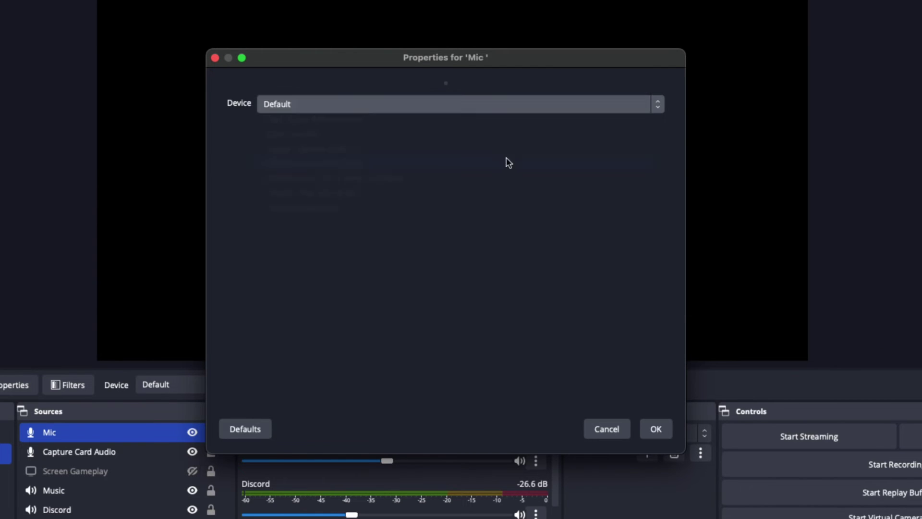
pyautogui.click(656, 429)
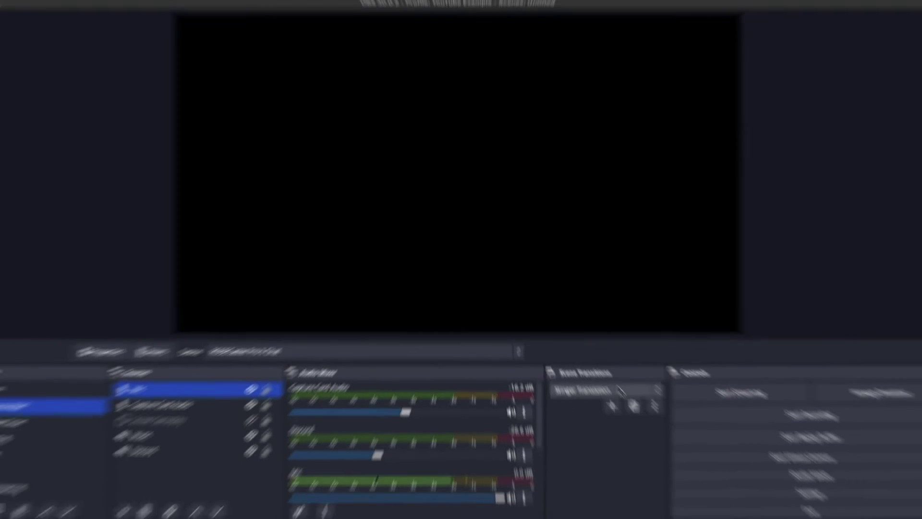
pyautogui.scroll(-3, 397, 450)
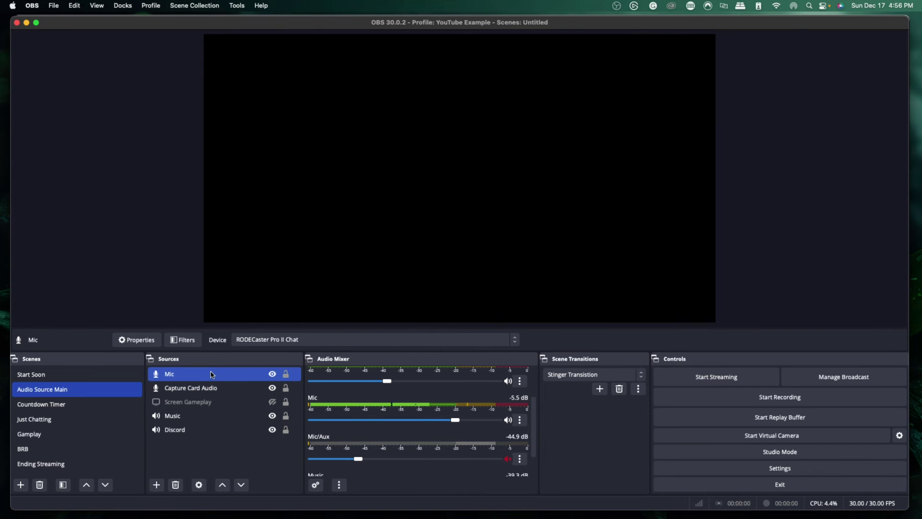
pyautogui.keyDown('shift'); pyautogui.click(199, 388); pyautogui.keyUp('shift')
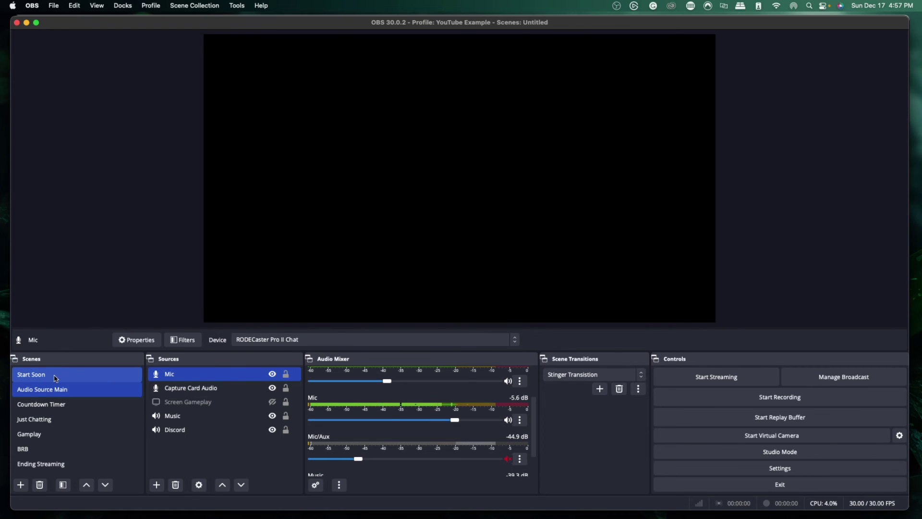
# - Add the existing Audio Source Main scene as a scene source in the Start Soon scene
pyautogui.click(56, 377)
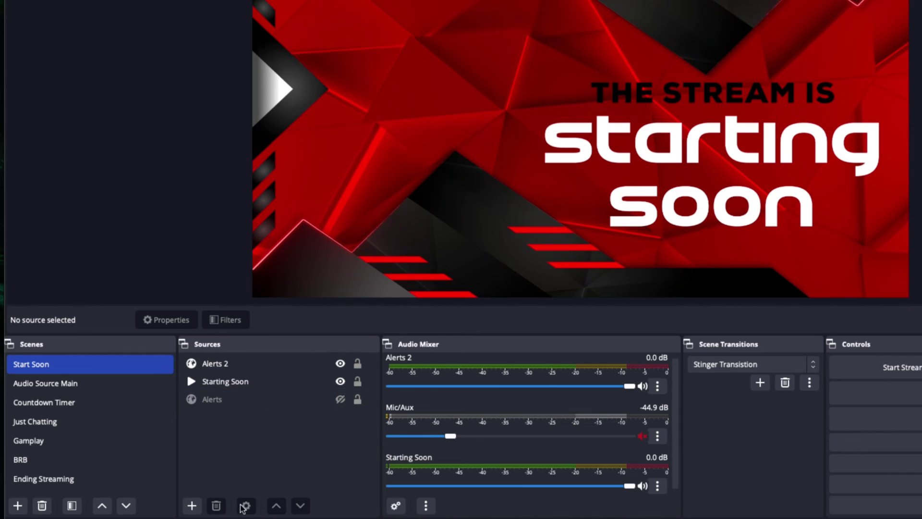
pyautogui.click(192, 507)
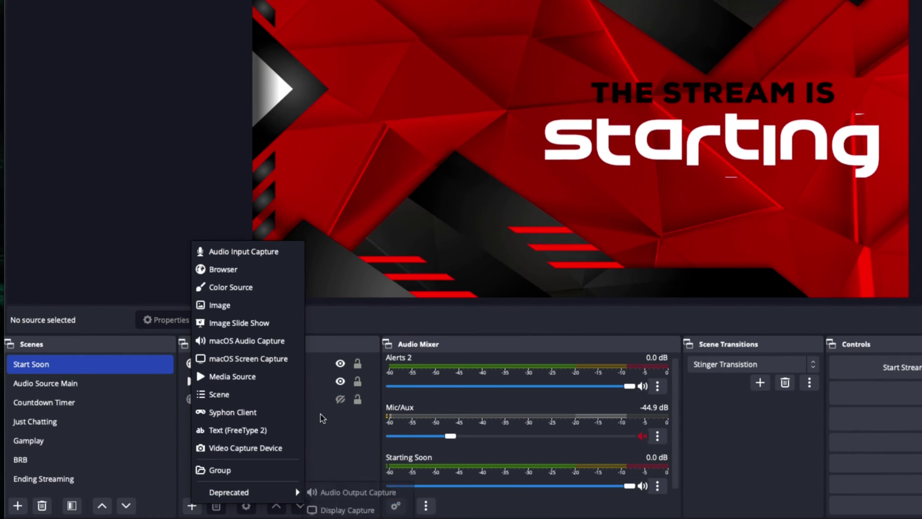
pyautogui.click(247, 394)
pyautogui.click(598, 211)
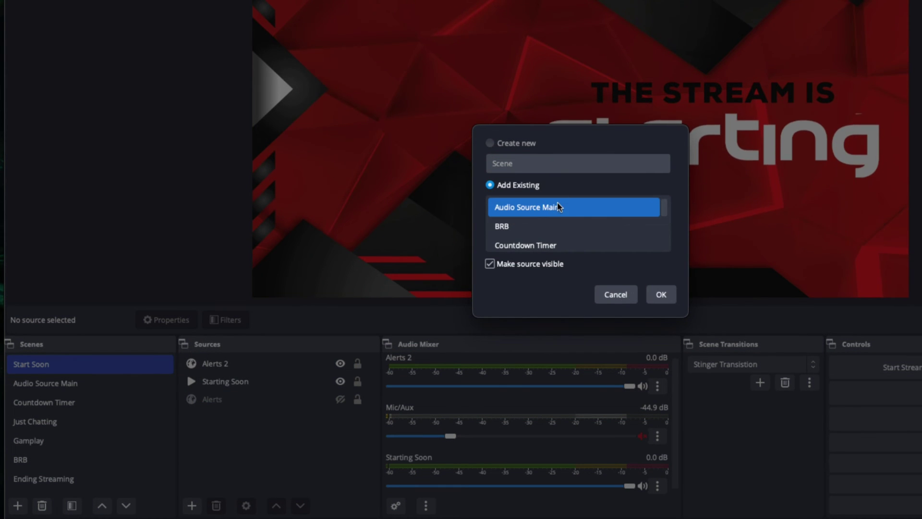
pyautogui.click(661, 295)
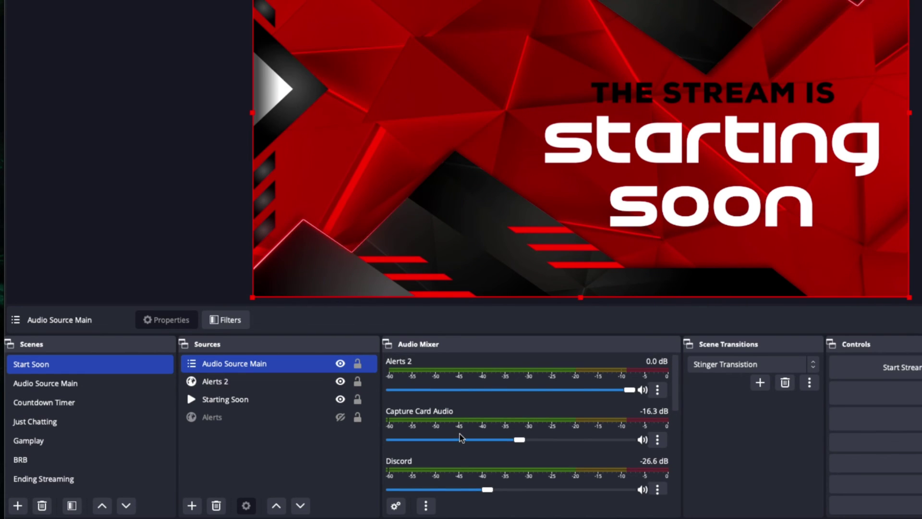
# - Review the Start Soon scene's audio sources in the mixer and check their volume, monitoring and tracks in the advanced audio properties
pyautogui.scroll(-3, 451, 403)
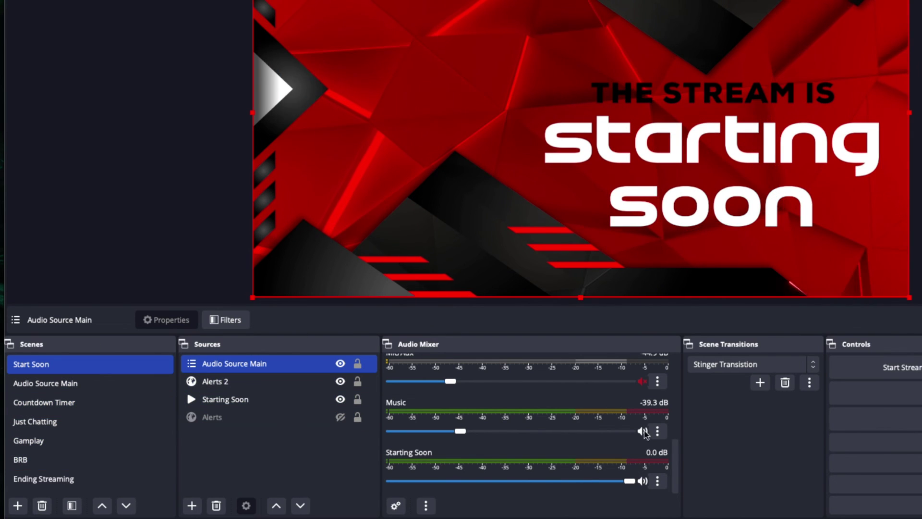
pyautogui.click(658, 382)
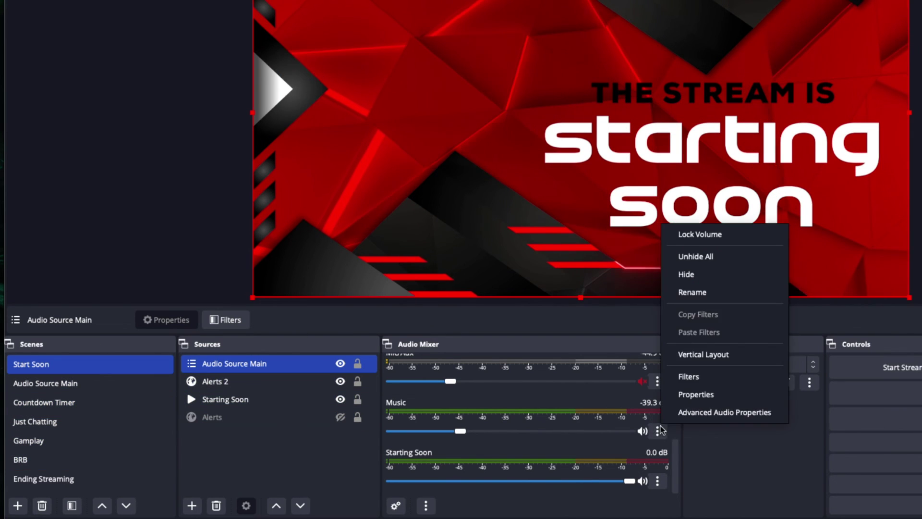
pyautogui.click(685, 412)
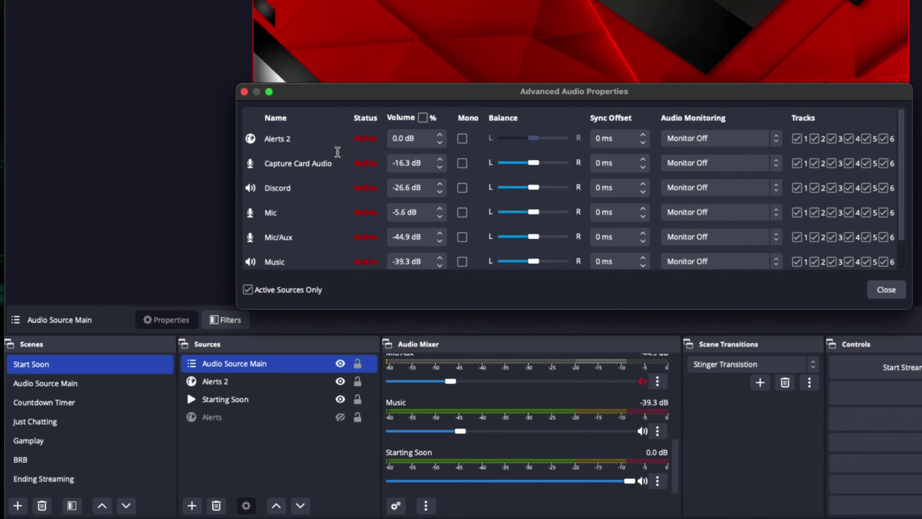
pyautogui.scroll(-1, 351, 200)
pyautogui.scroll(1, 296, 180)
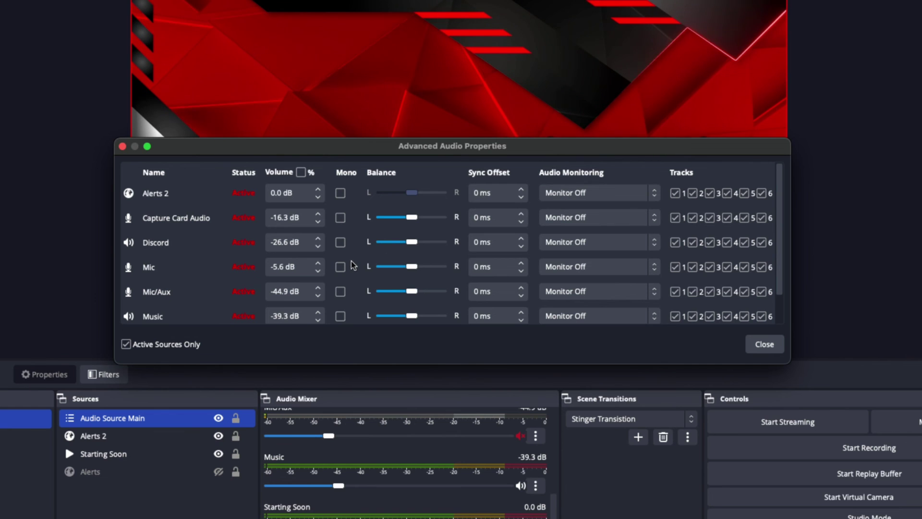
pyautogui.click(752, 341)
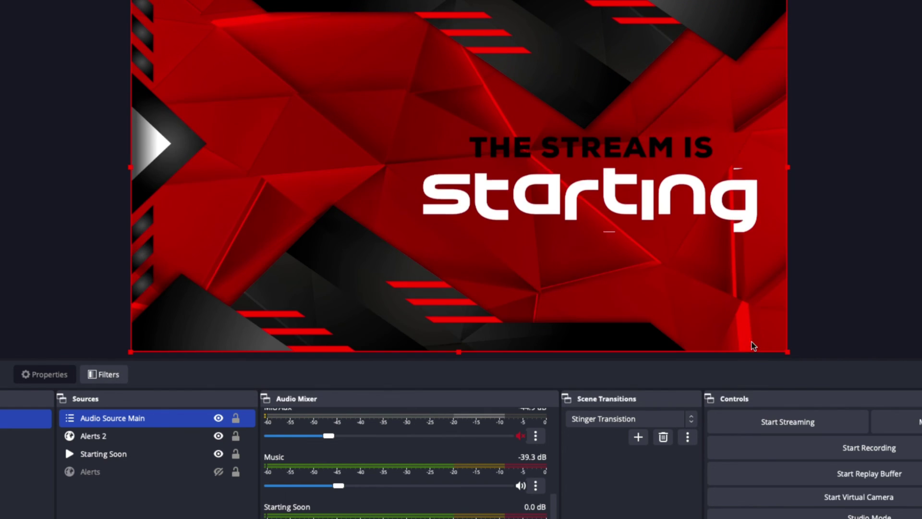